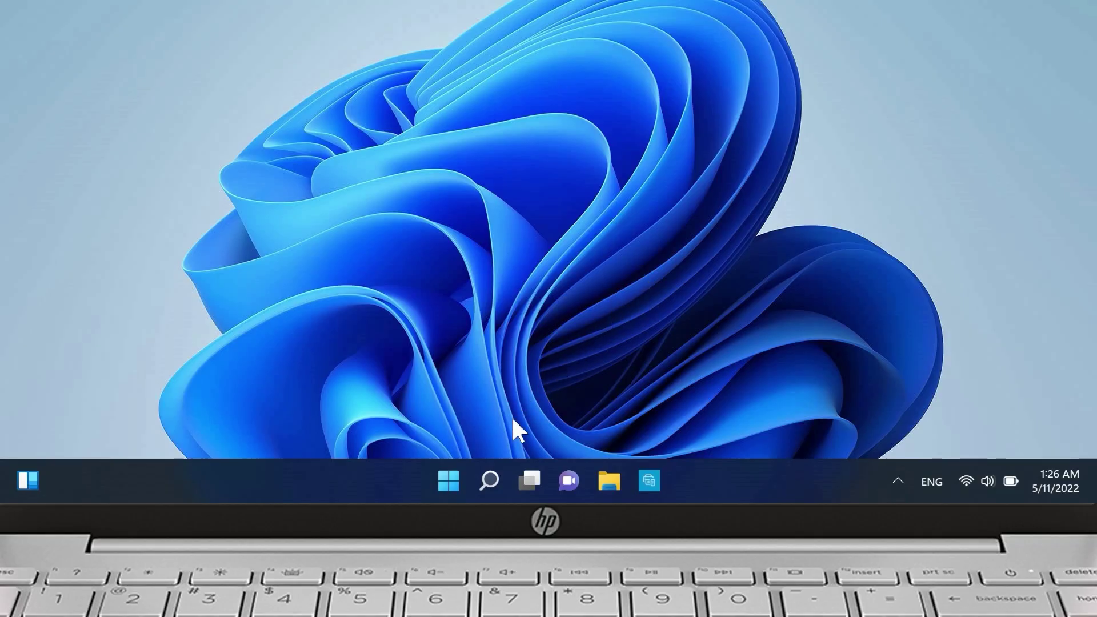
Step: Launch WordPad and set the page size to Envelope #10
left_click(487, 475)
type("W")
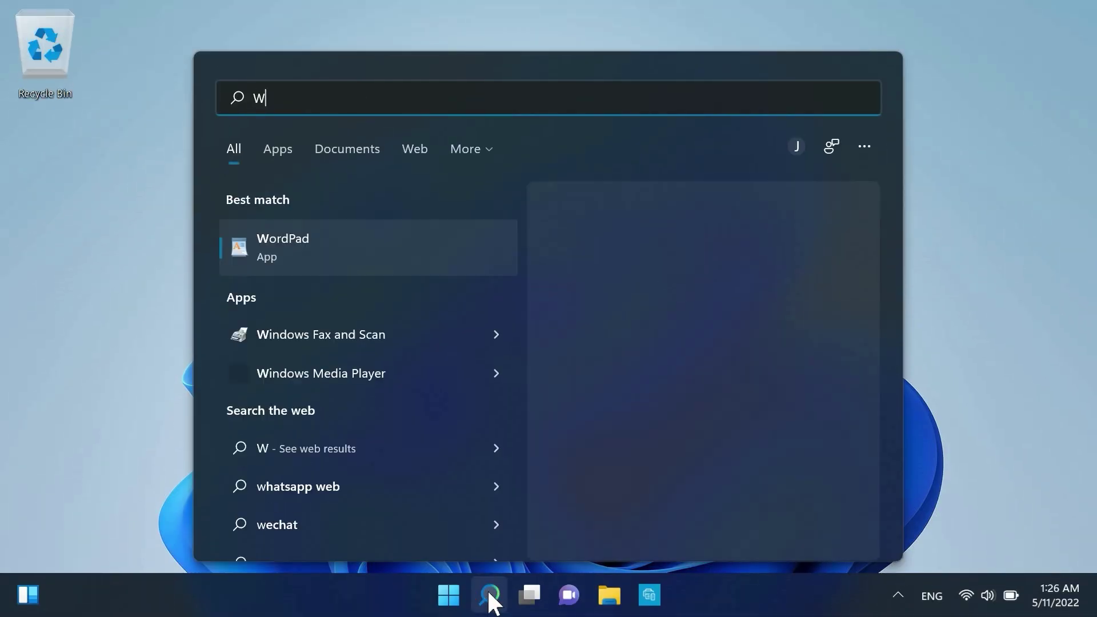
type("ordPad")
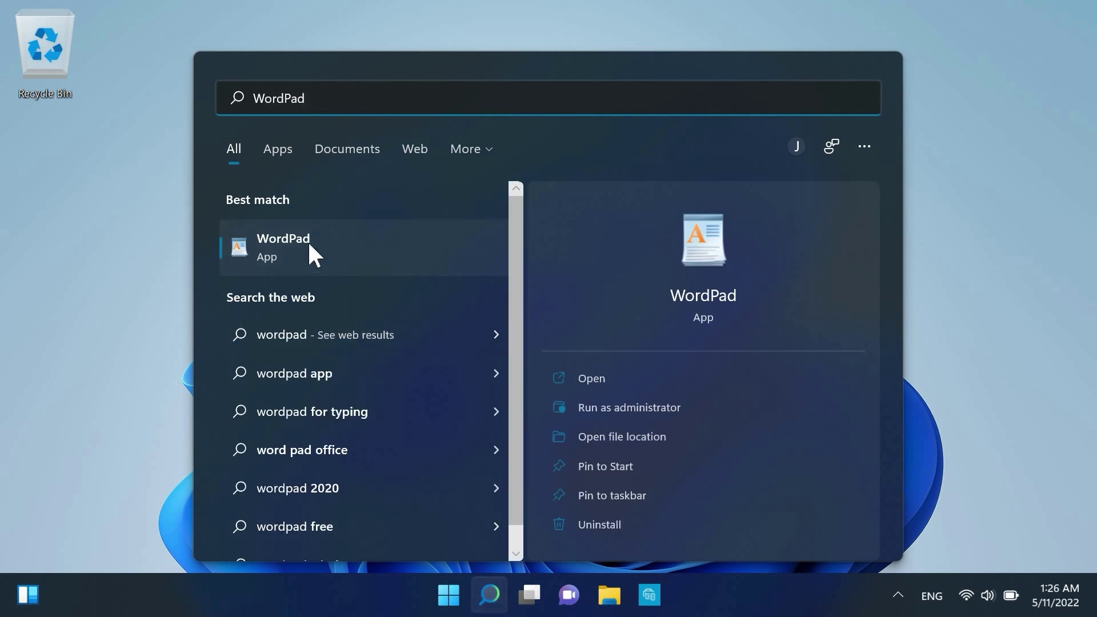
left_click(308, 240)
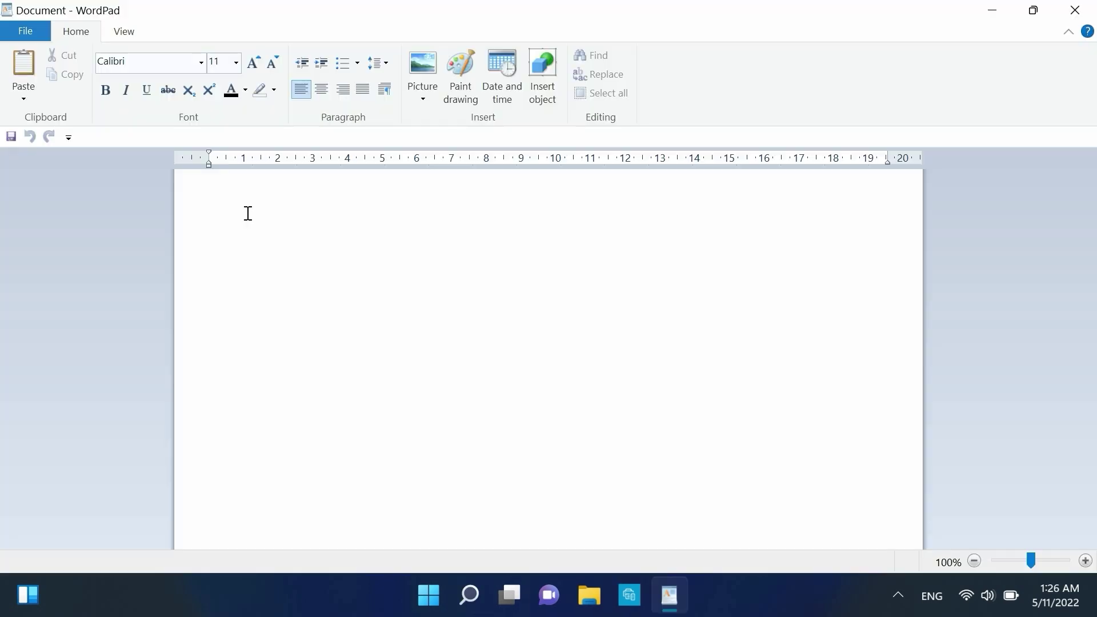
left_click(26, 31)
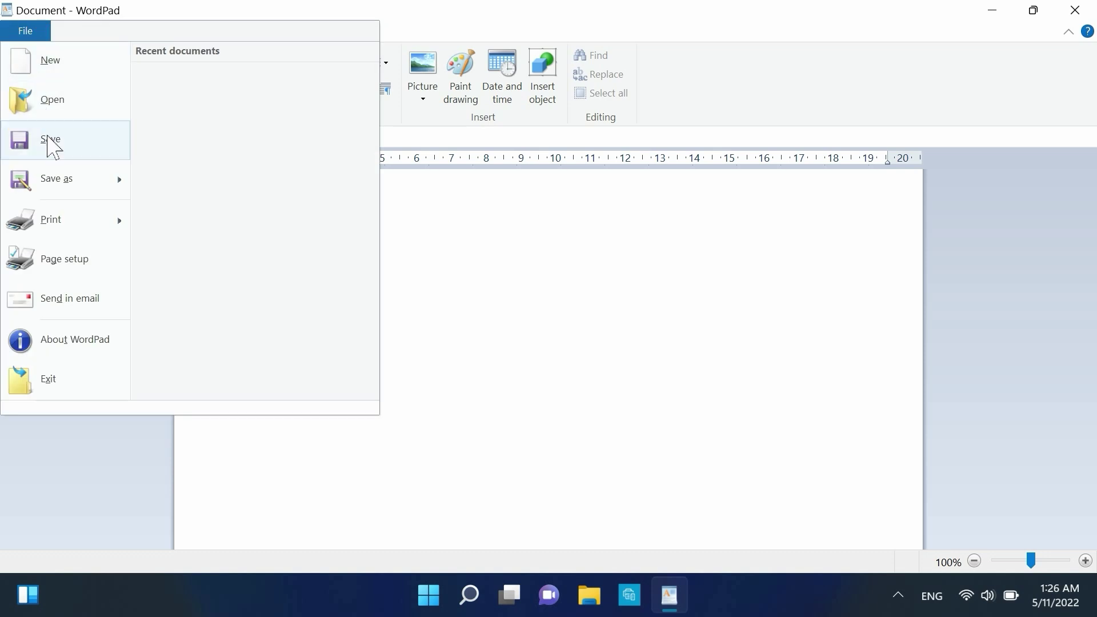
left_click(79, 263)
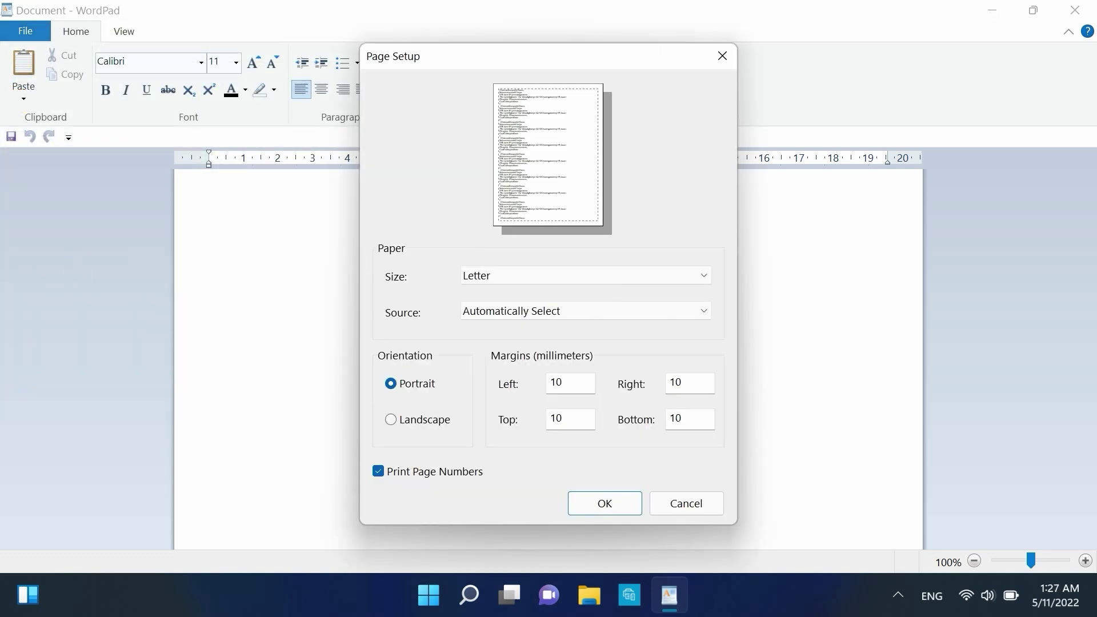
left_click(705, 275)
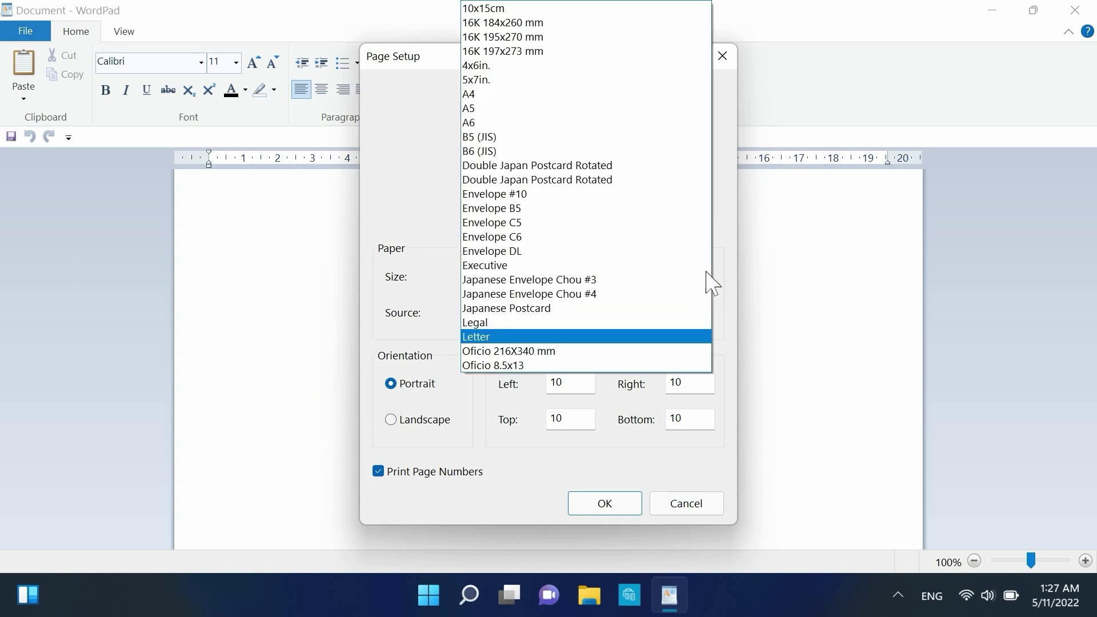
left_click(696, 197)
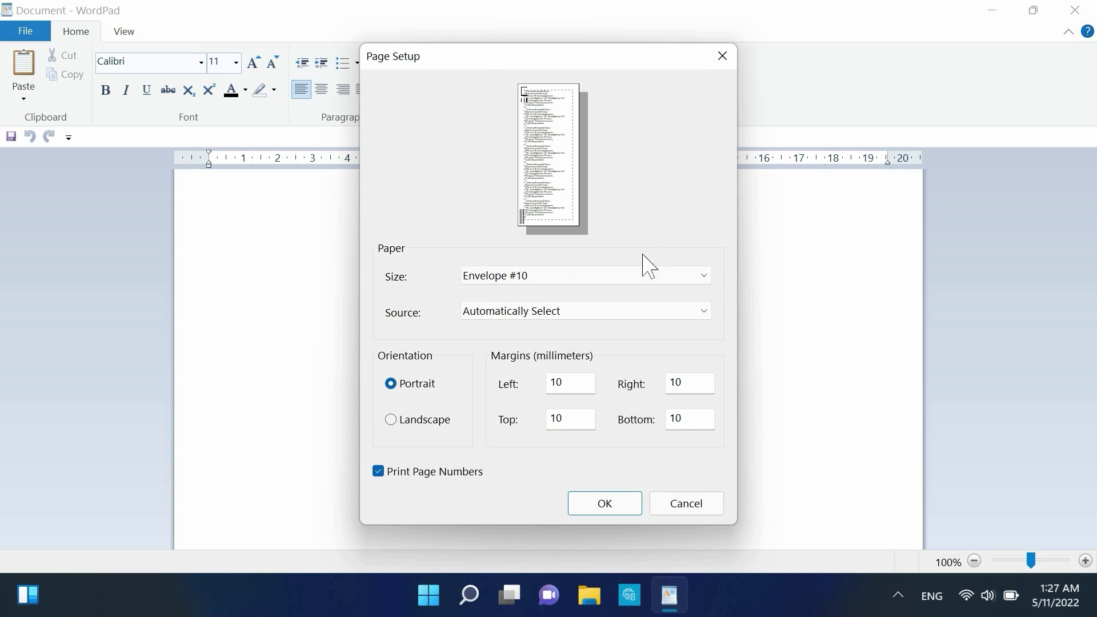
Step: Make the envelope landscape with no page numbers and 5 mm margins on all sides
left_click(393, 420)
left_click(378, 472)
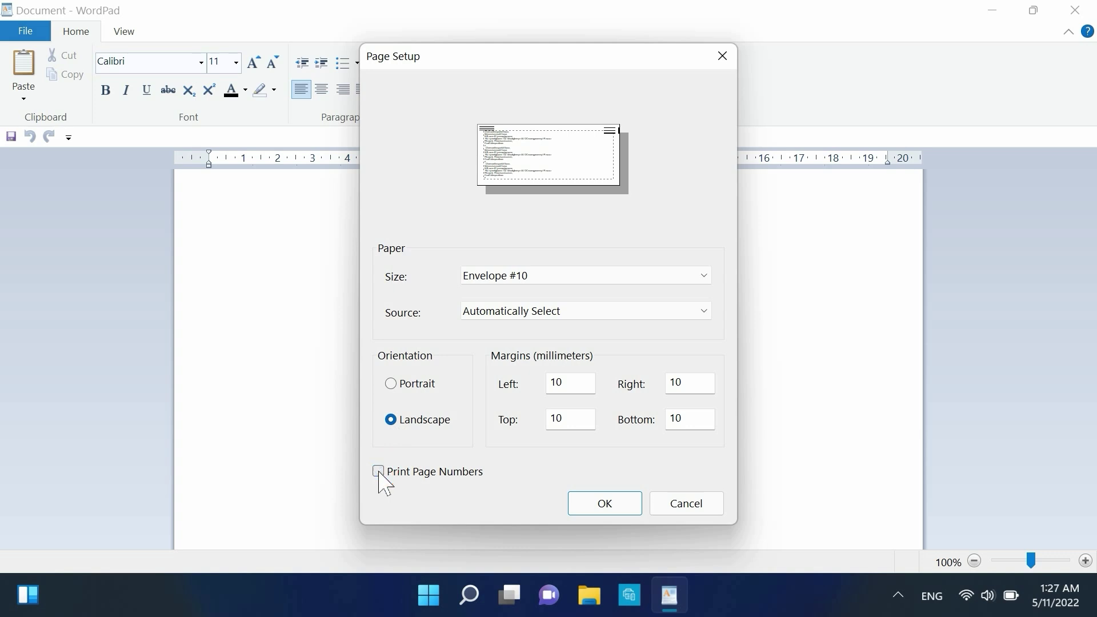
left_click_drag(571, 384, 539, 384)
type("5")
key("Tab")
type("5")
key("Tab")
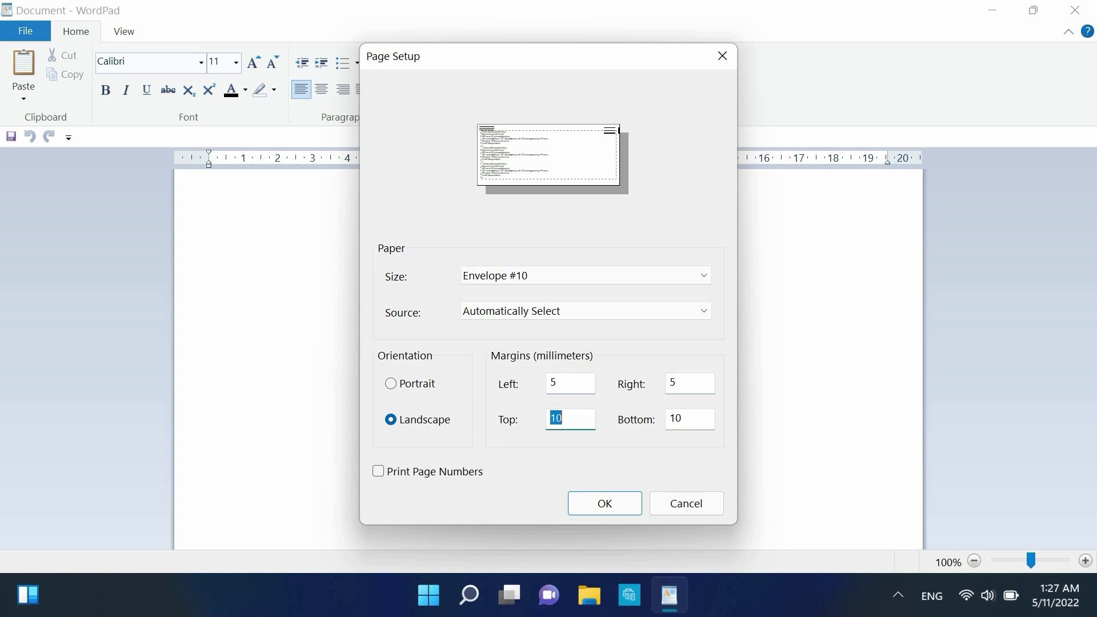
type("5")
key("Tab")
type("5")
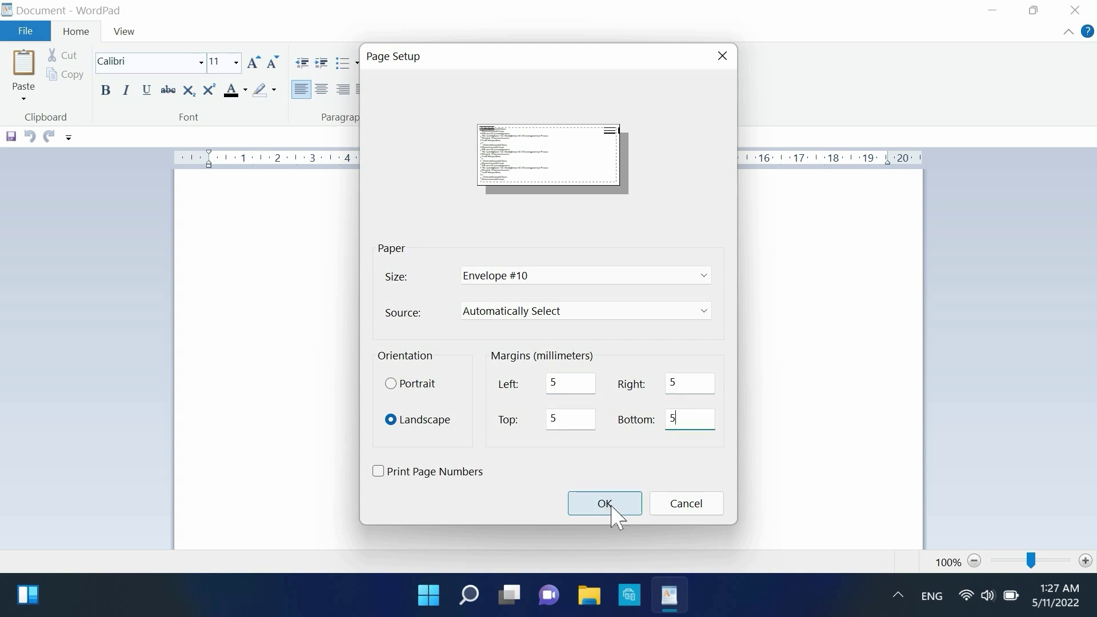
left_click(605, 504)
type("HP Customer")
Step: Type the HP Customer return and HP Friend recipient addresses, centring the recipient lines
key("Return")
type("12345 HP C")
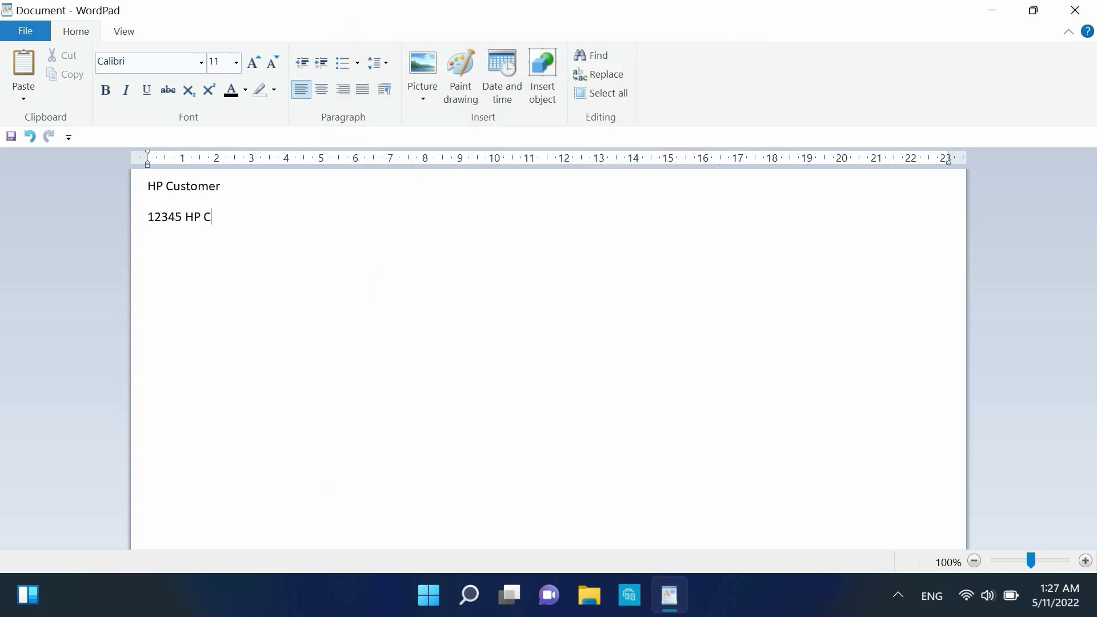
type("ustomer St.")
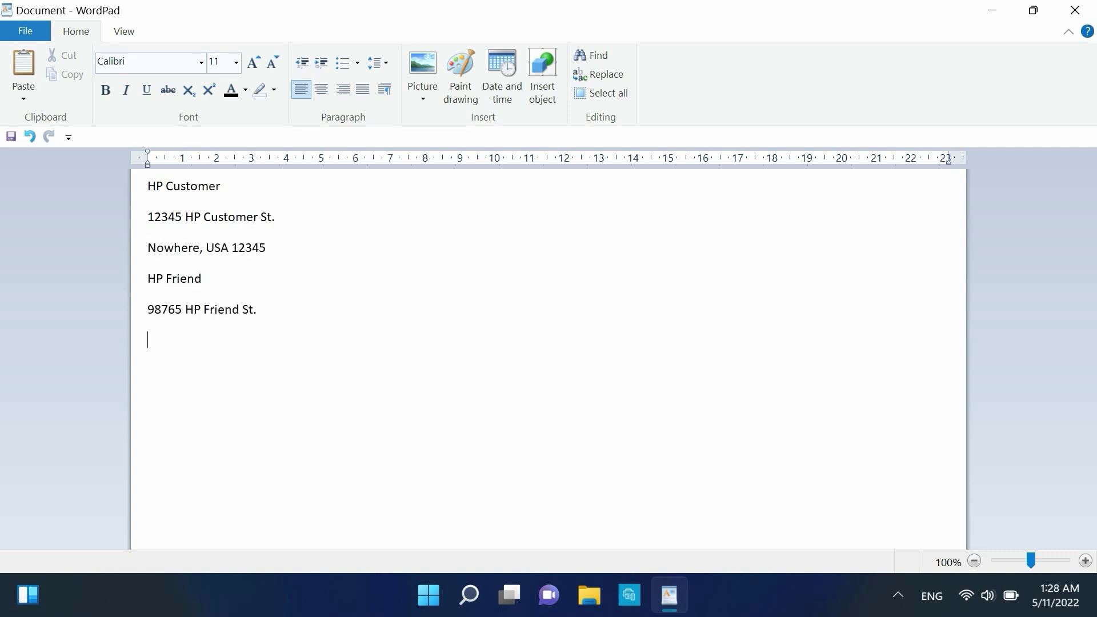
type(" Nowhere, USA 12345 HP Friend 98765 HP Friend St. Somewhere, USA 98765")
key("shift+Up")
key("shift+Up")
key("shift+Home")
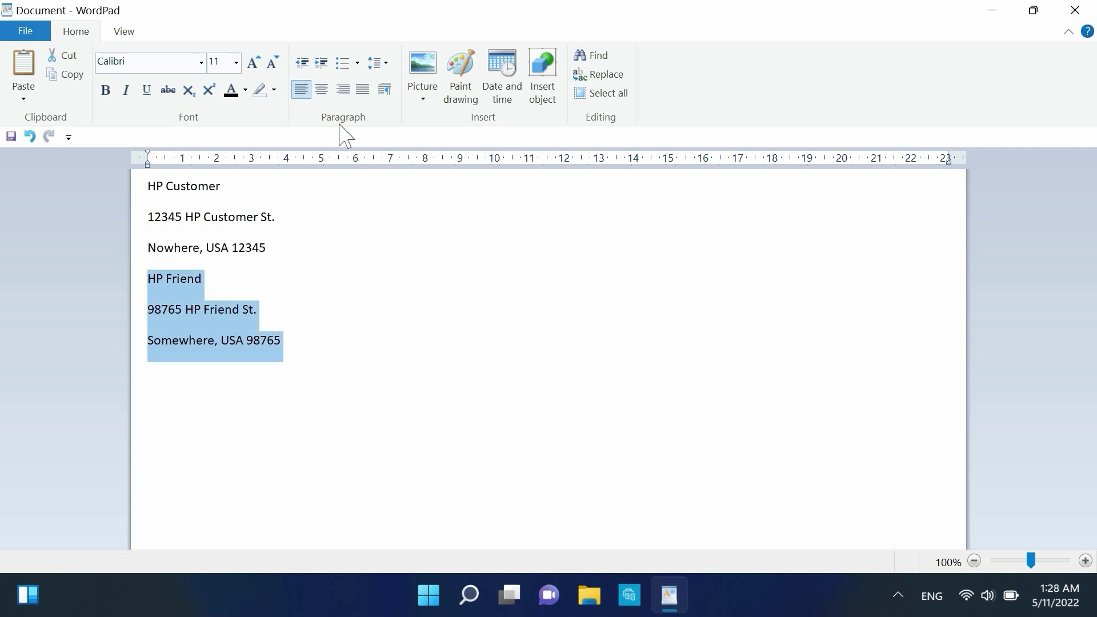
left_click(322, 89)
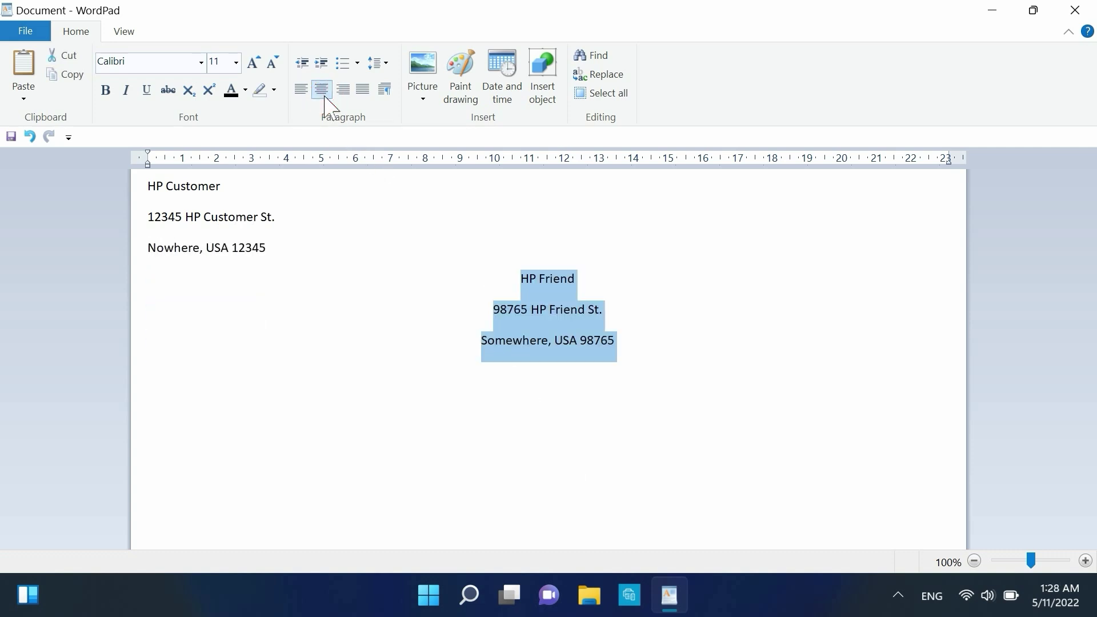
left_click(36, 38)
mouse_move(51, 220)
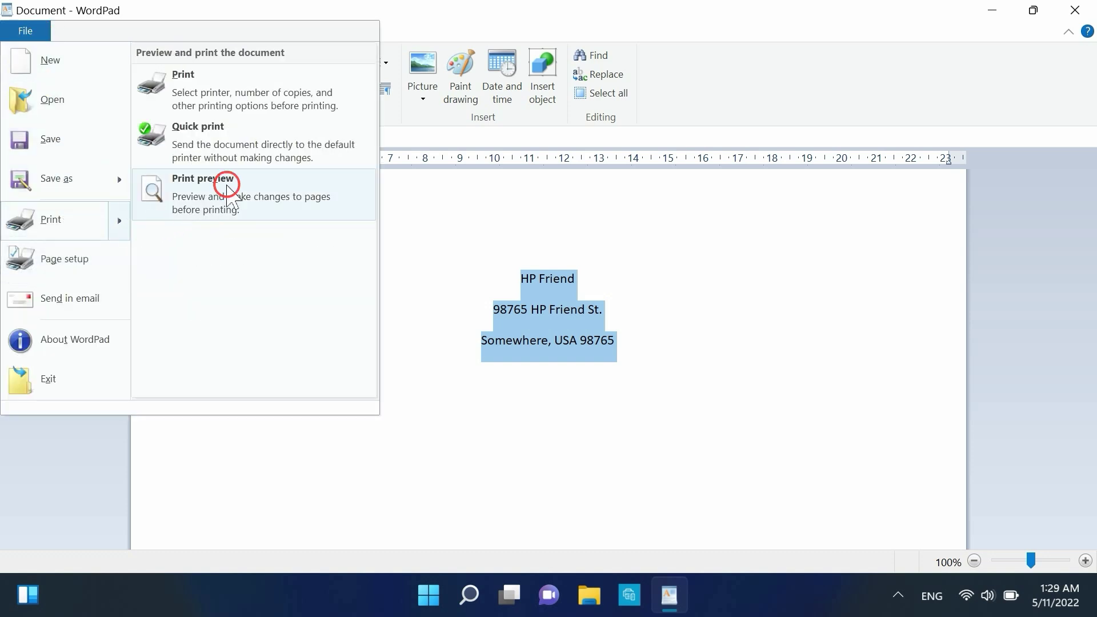
Step: Preview the envelope and print it on the NPIFA7895 (HP LaserJet MFP M232dwc) printer
left_click(229, 192)
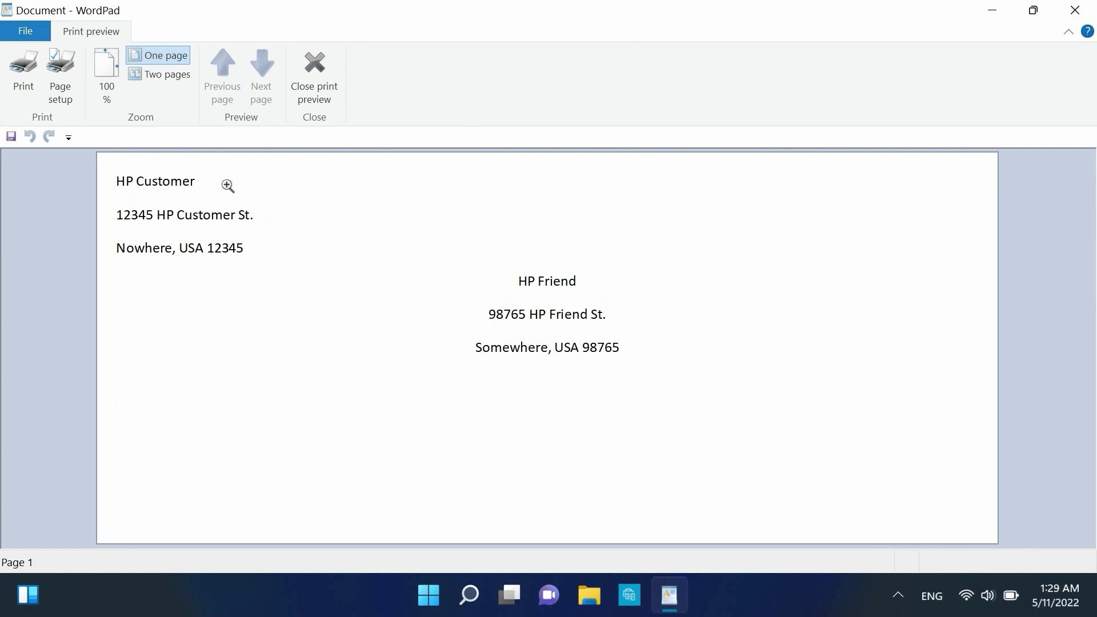
left_click(25, 82)
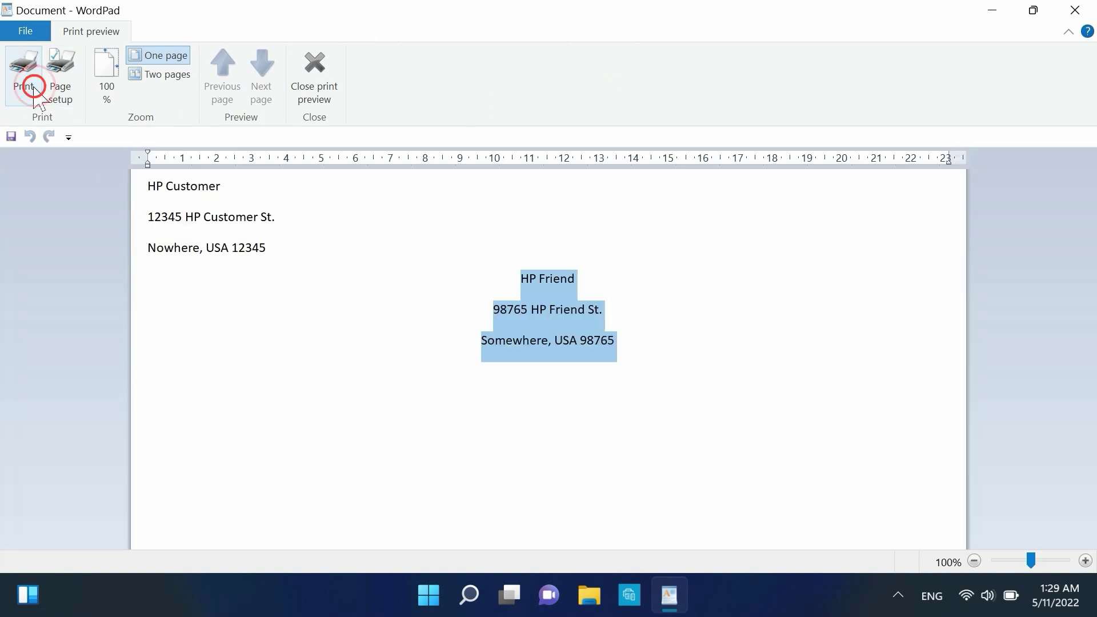
left_click(167, 122)
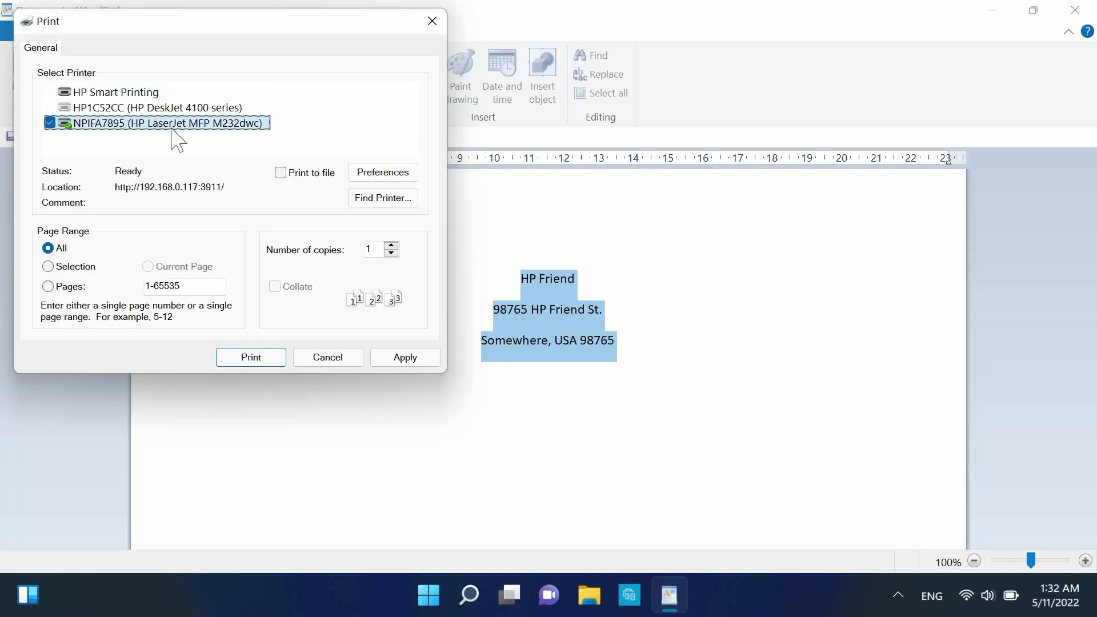
left_click(250, 359)
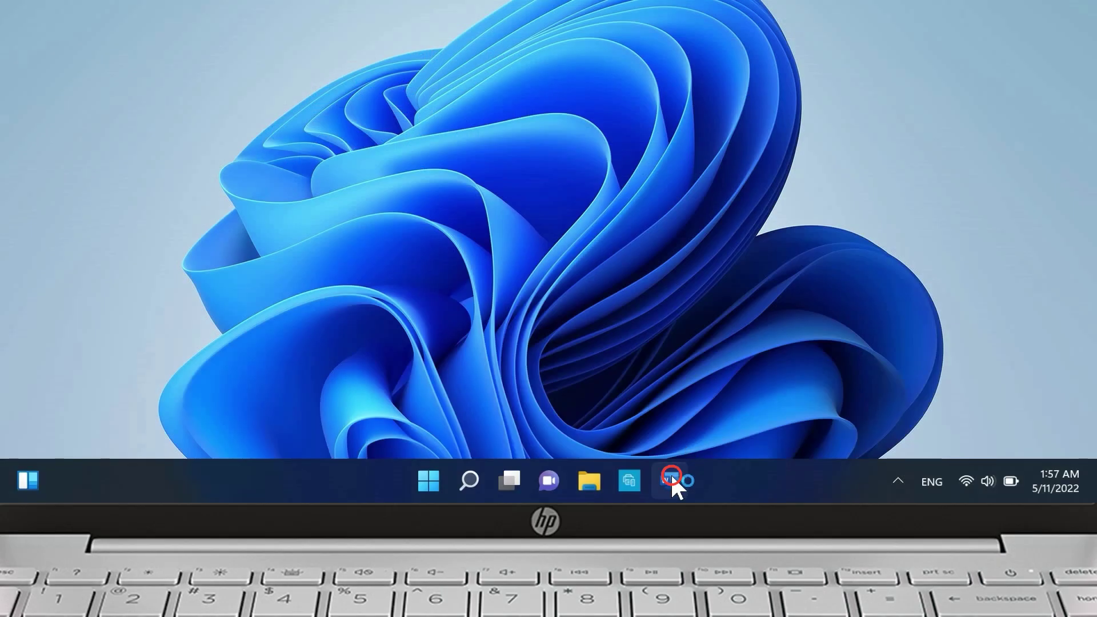
Step: In a blank Word document's Envelopes dialog, enter the HP Friend delivery and HP Customer return addresses
left_click(671, 478)
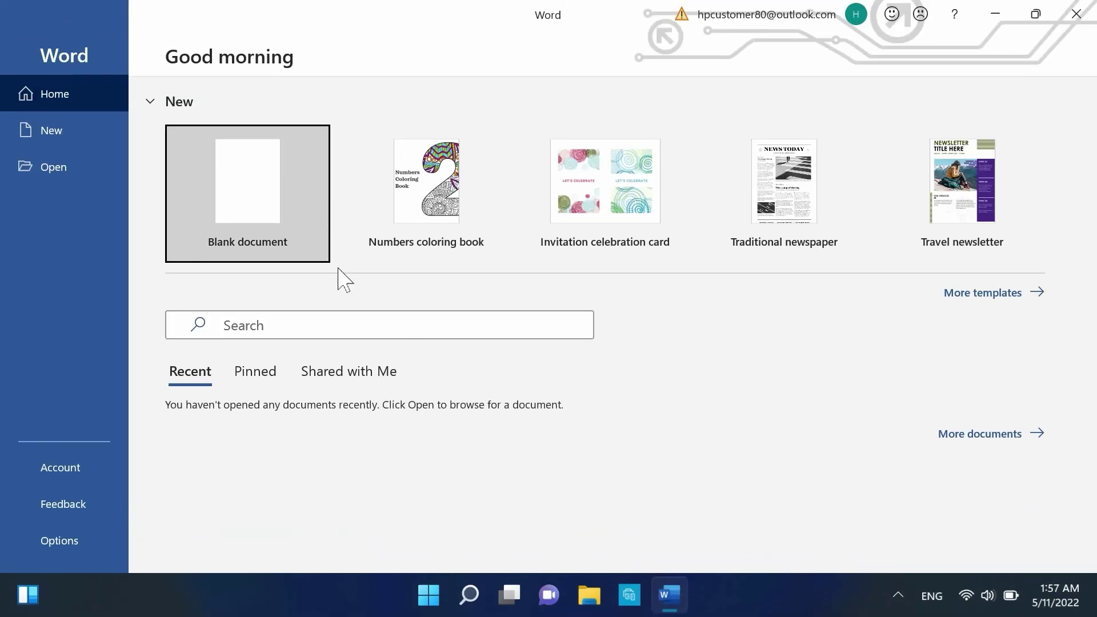
left_click(286, 247)
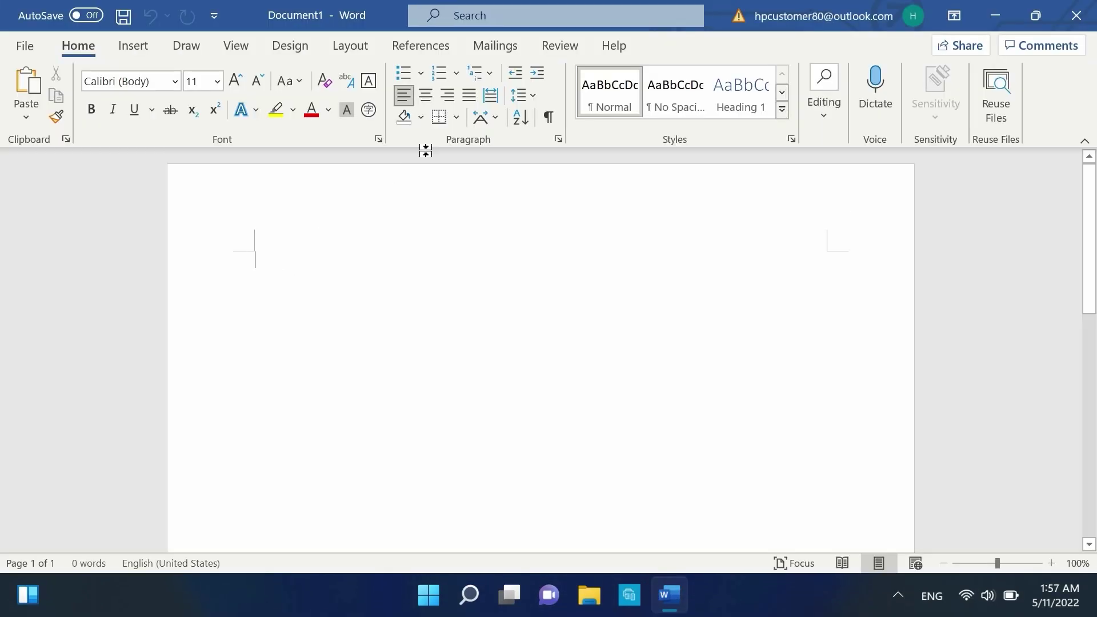
left_click(505, 48)
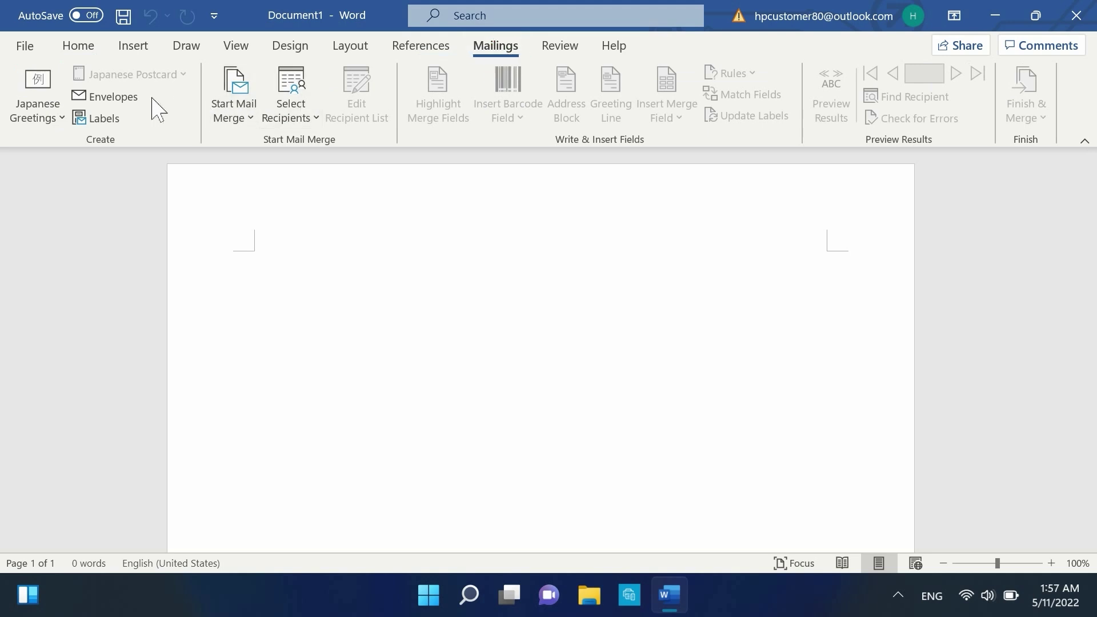
left_click(133, 96)
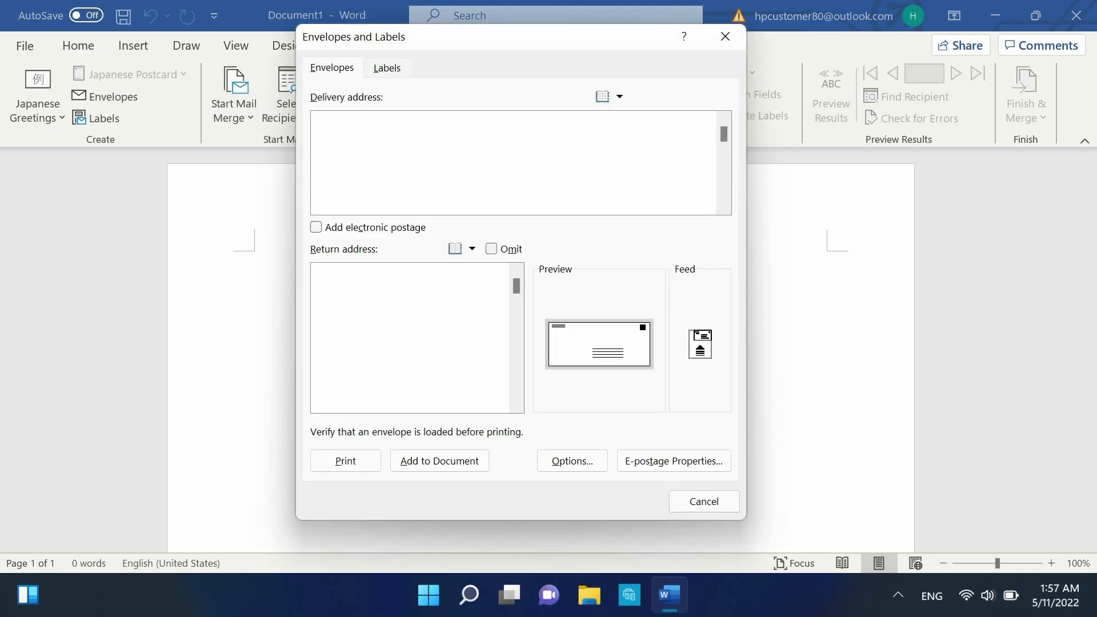
type("98765 HPFriend St.")
key("Return")
type("Somewhere, USA 98765")
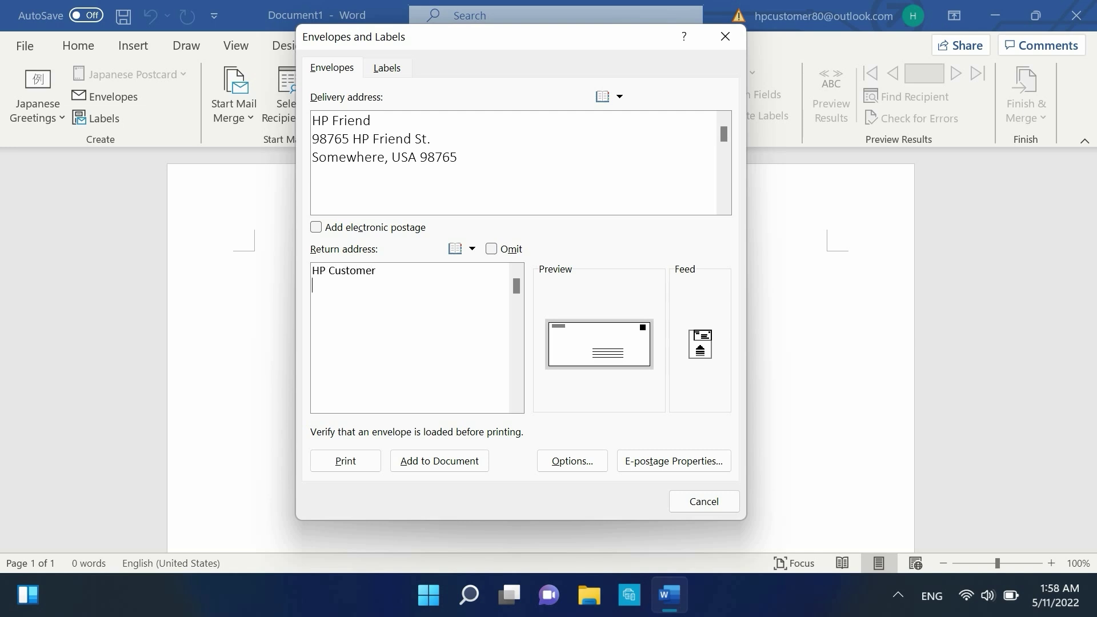
type("12345 HP Customer St.")
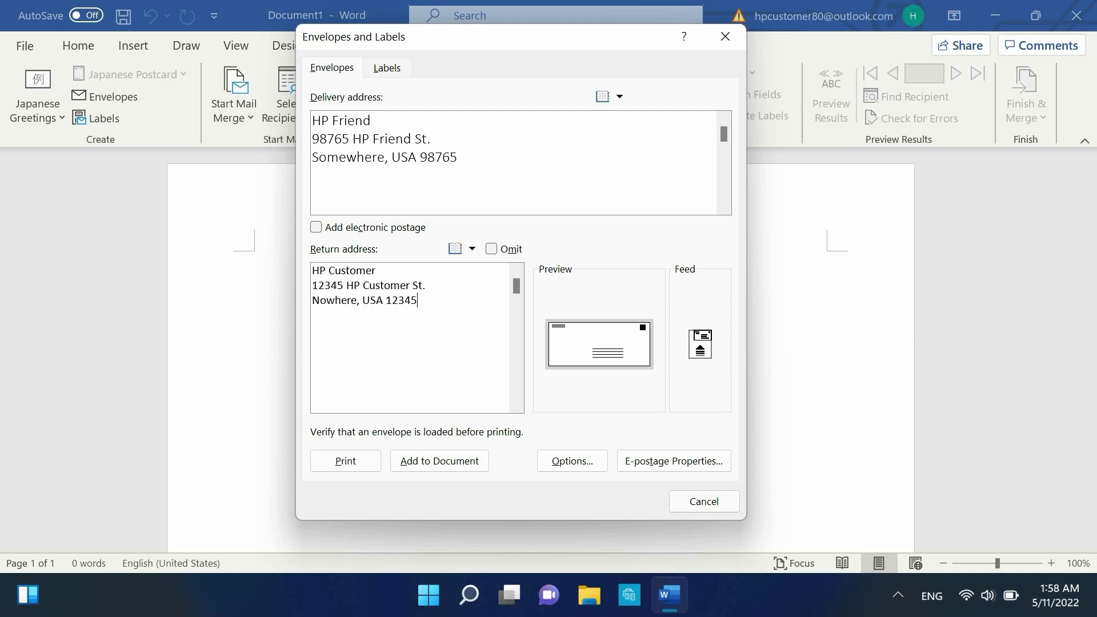
left_click(601, 351)
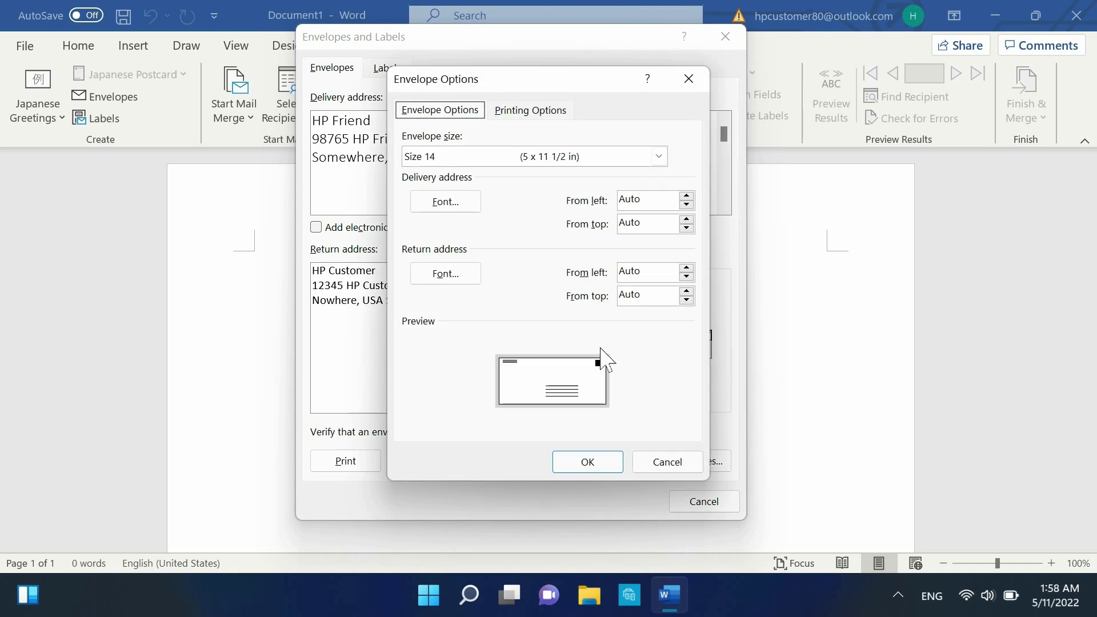
Step: Set the envelope size to Size 10
left_click(631, 272)
left_click(659, 157)
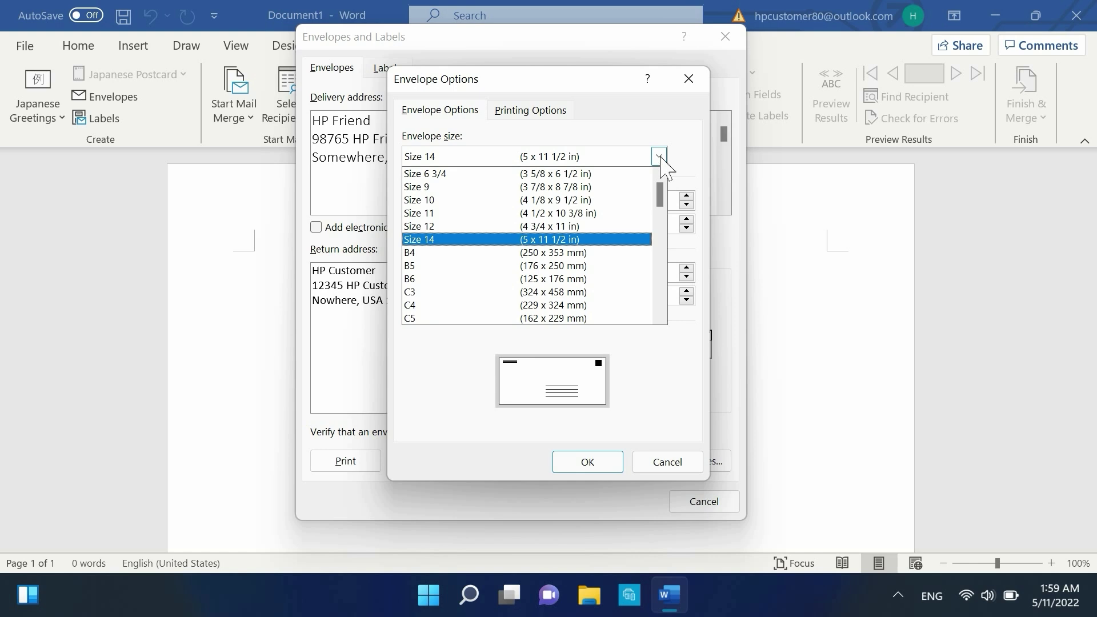
left_click(437, 203)
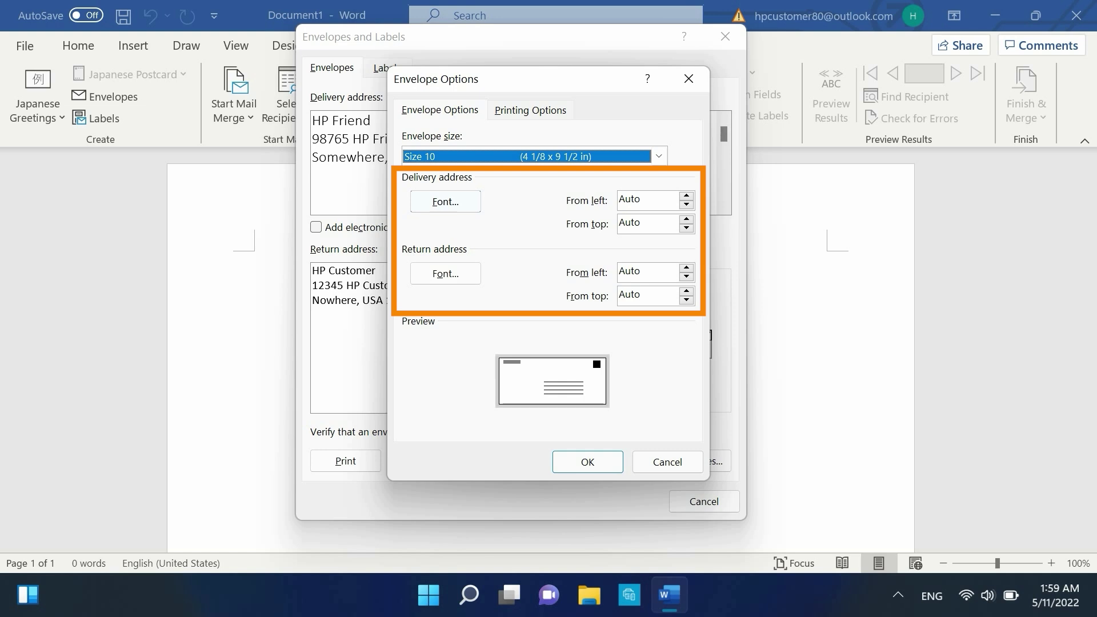
Step: Set a vertical, centered, face-down feed and print the envelope
left_click(566, 112)
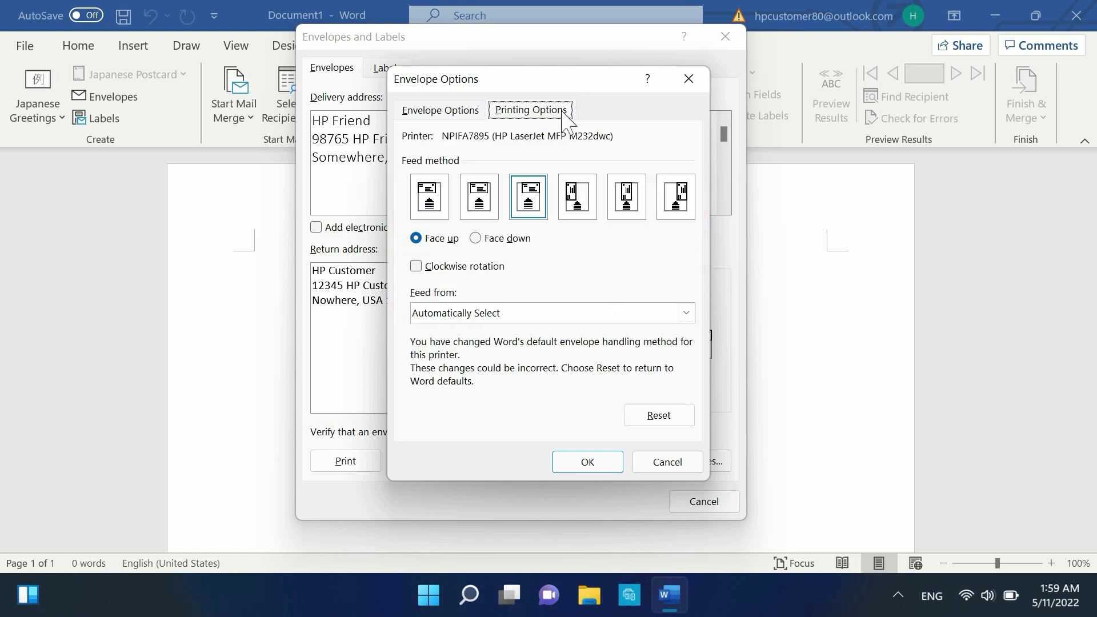
left_click(630, 210)
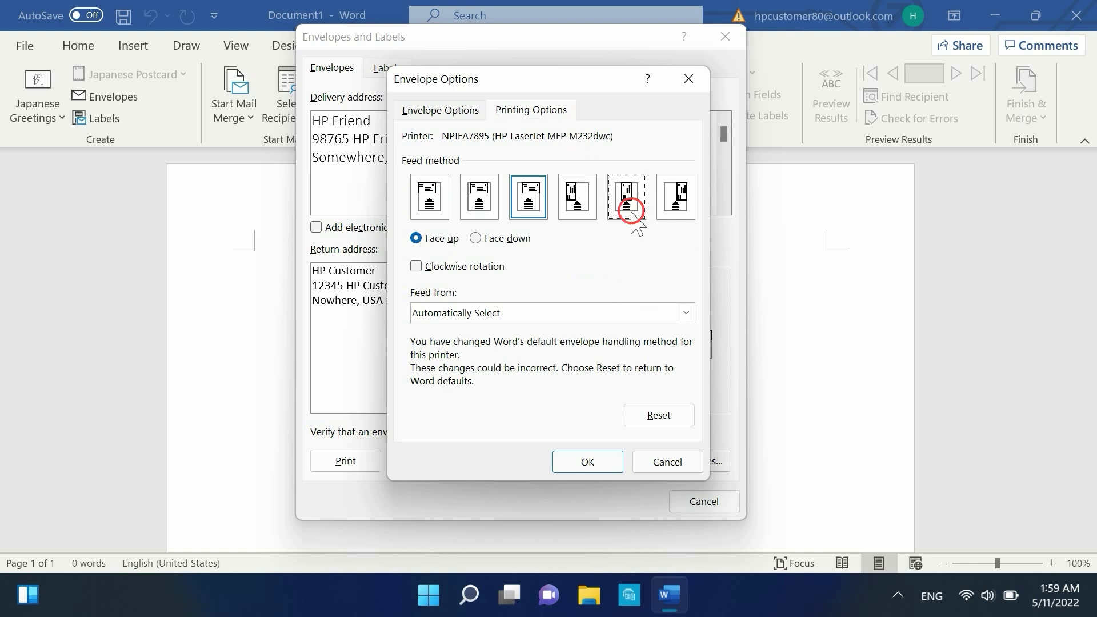
left_click(476, 238)
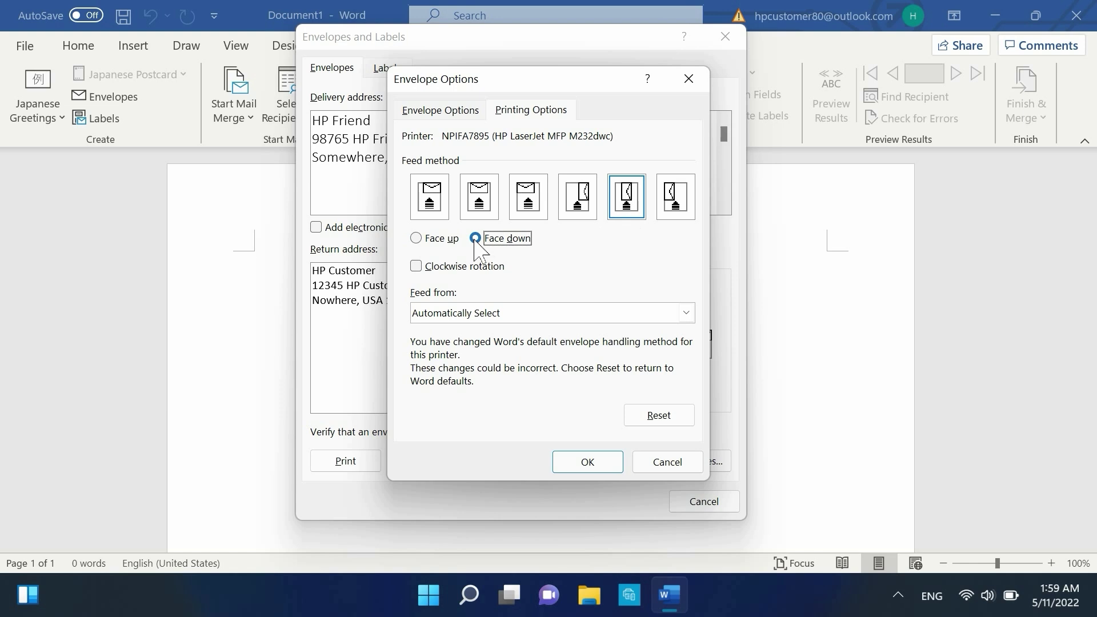
left_click(595, 462)
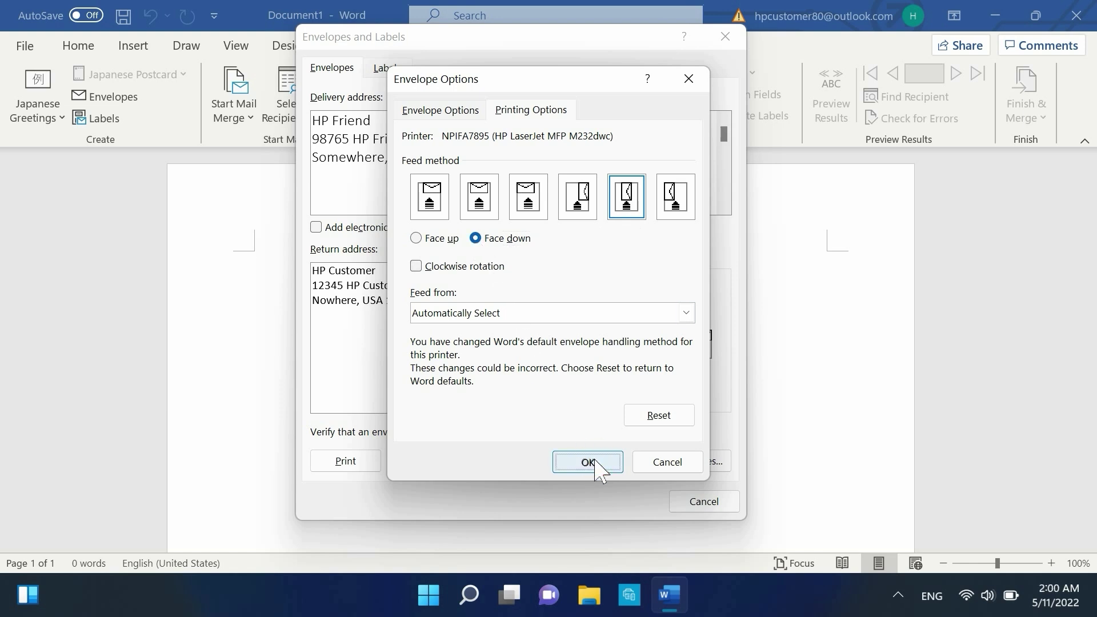
left_click(356, 463)
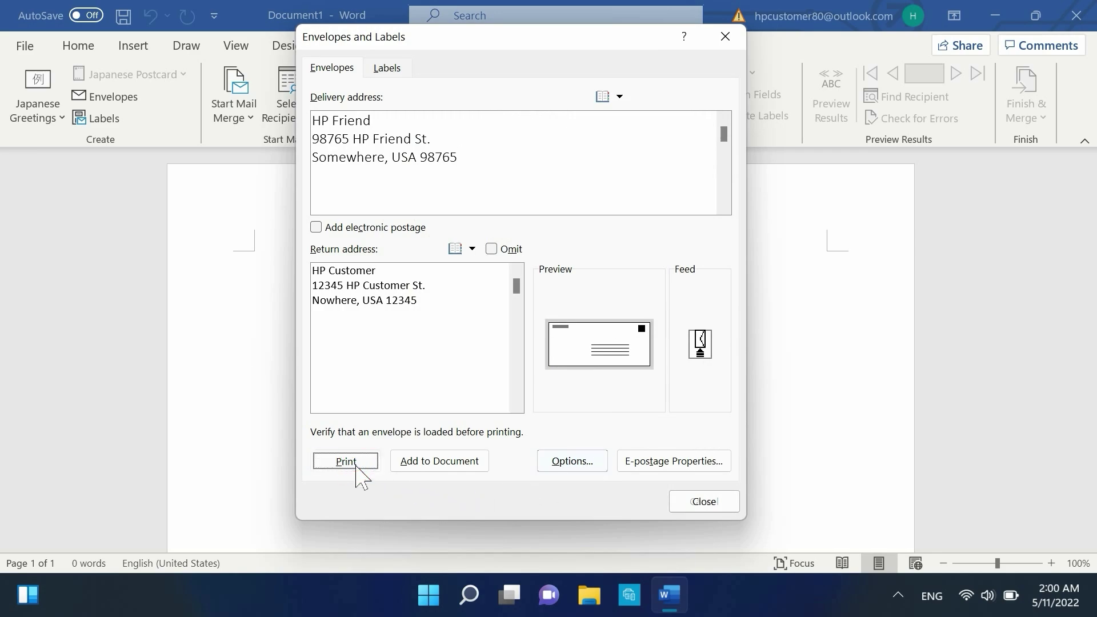